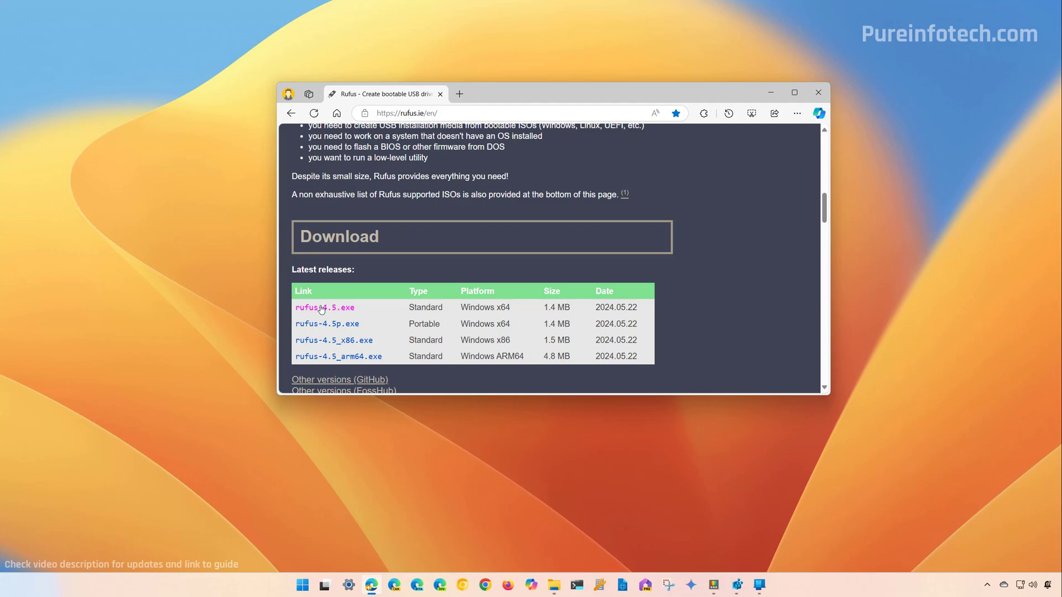
Save the standard rufus-4.5.exe release through Edge's Save as option.
click(321, 309)
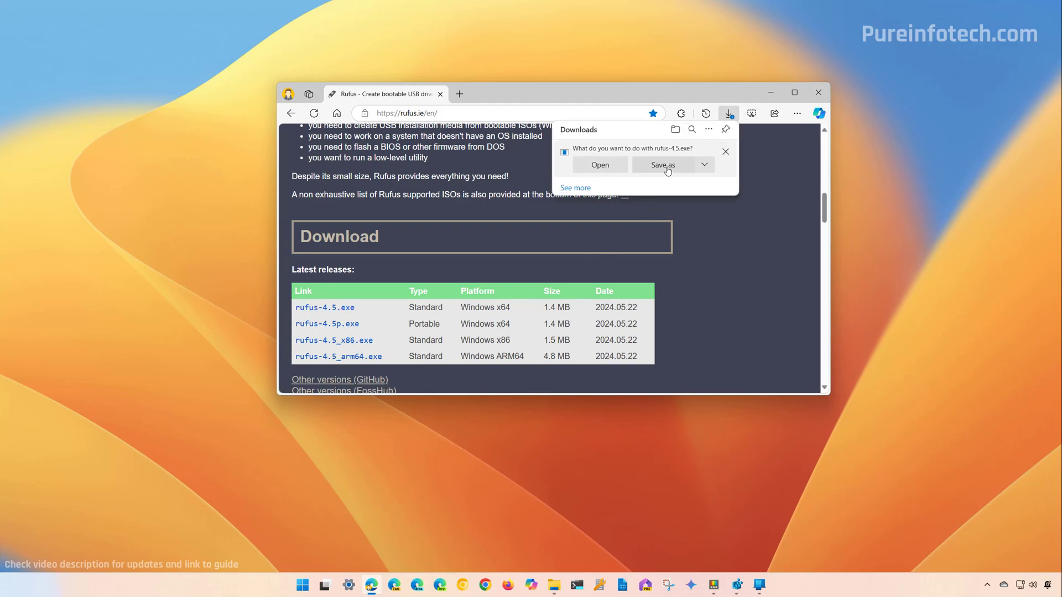
click(668, 166)
click(624, 347)
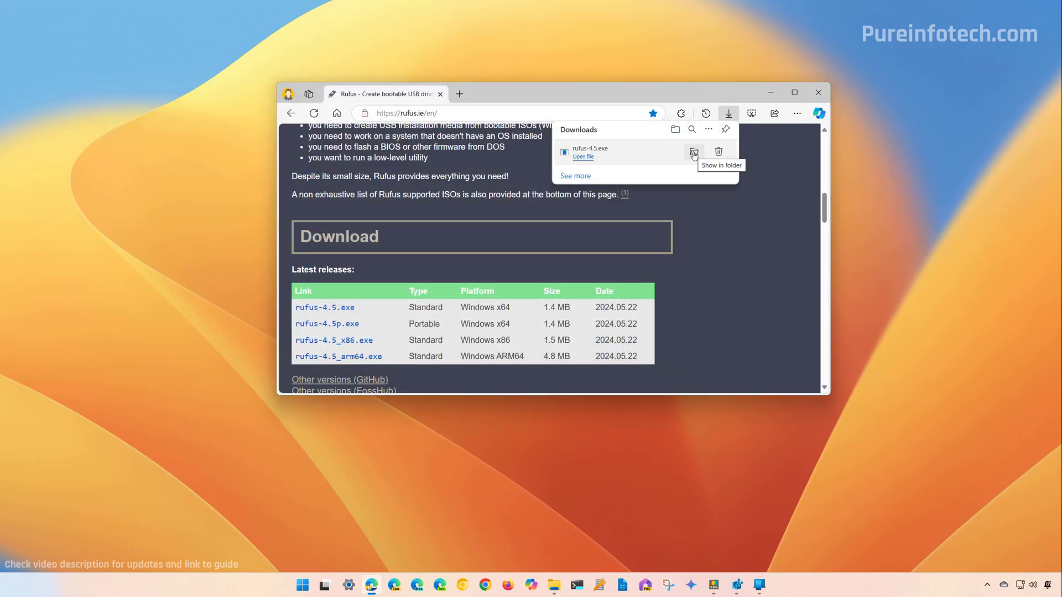
Run rufus-4.5.exe from its download folder as administrator, allowing the UAC prompt.
click(694, 153)
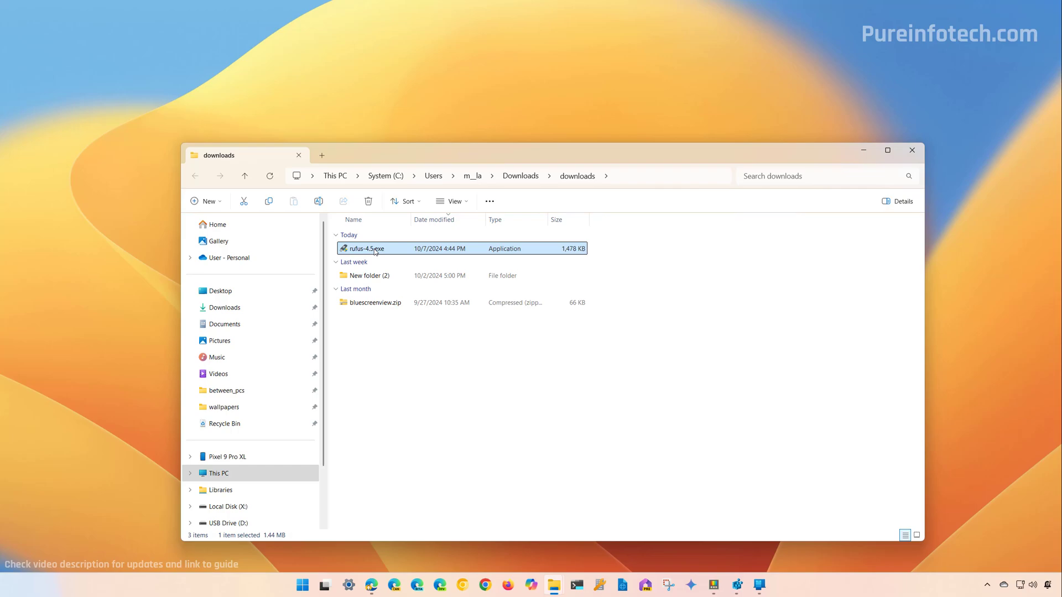
right_click(374, 250)
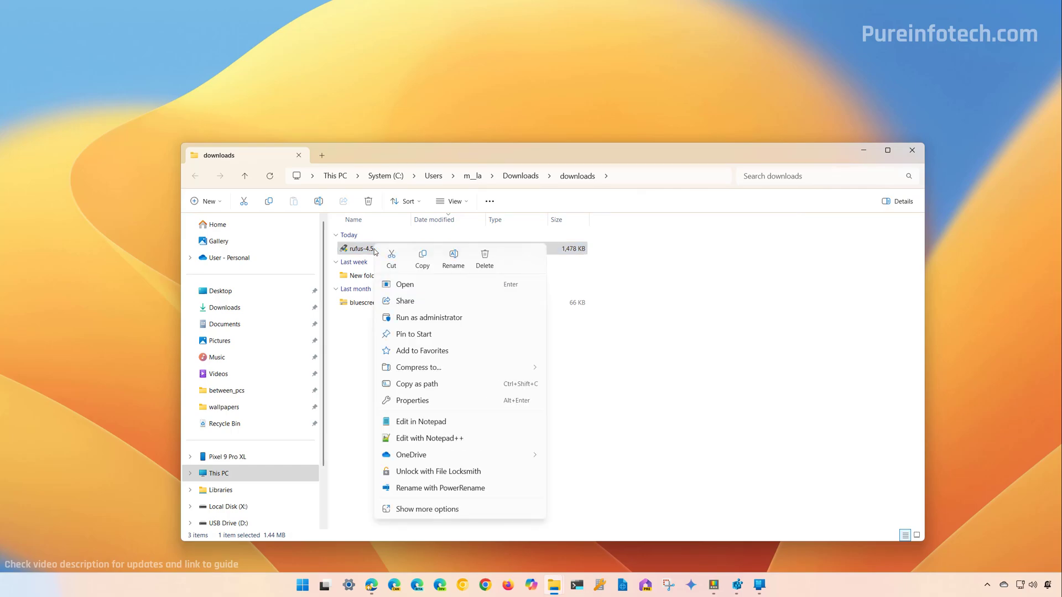
click(436, 318)
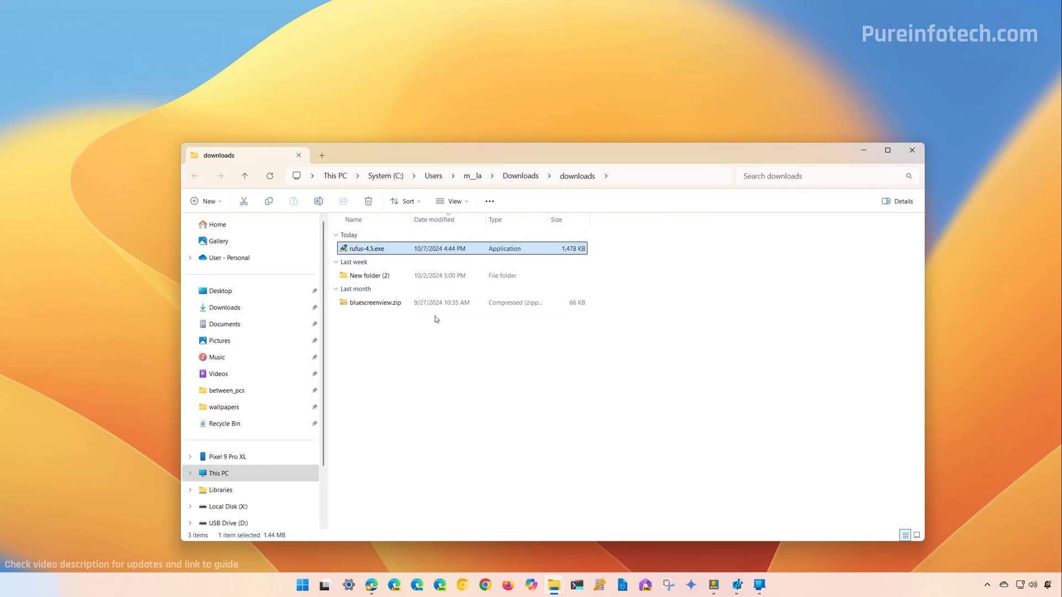
click(476, 379)
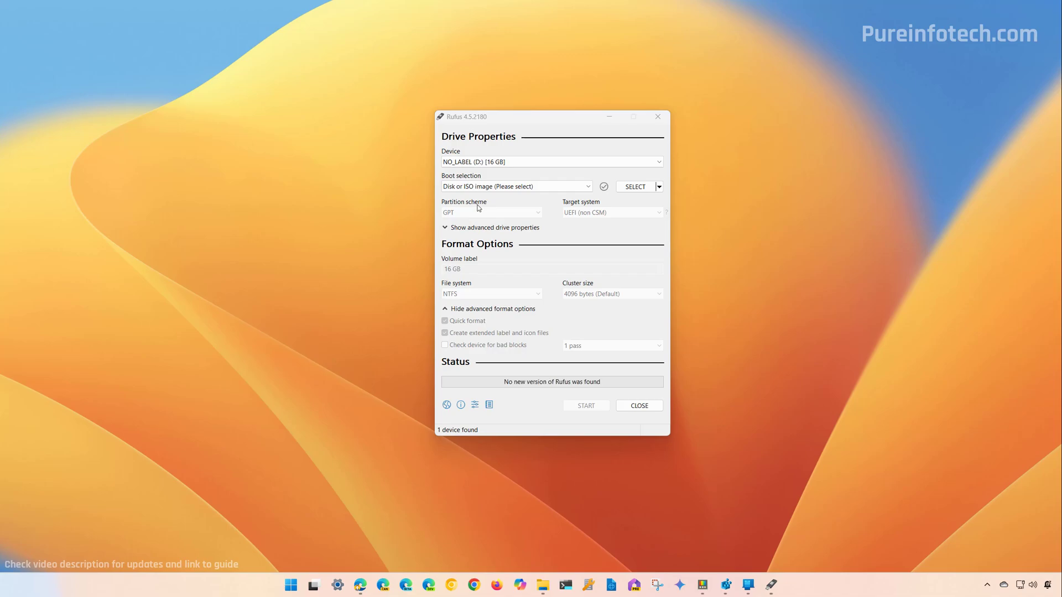
Keep the 16 GB NO_LABEL (D:) drive as target and switch boot selection to DOWNLOAD.
click(510, 161)
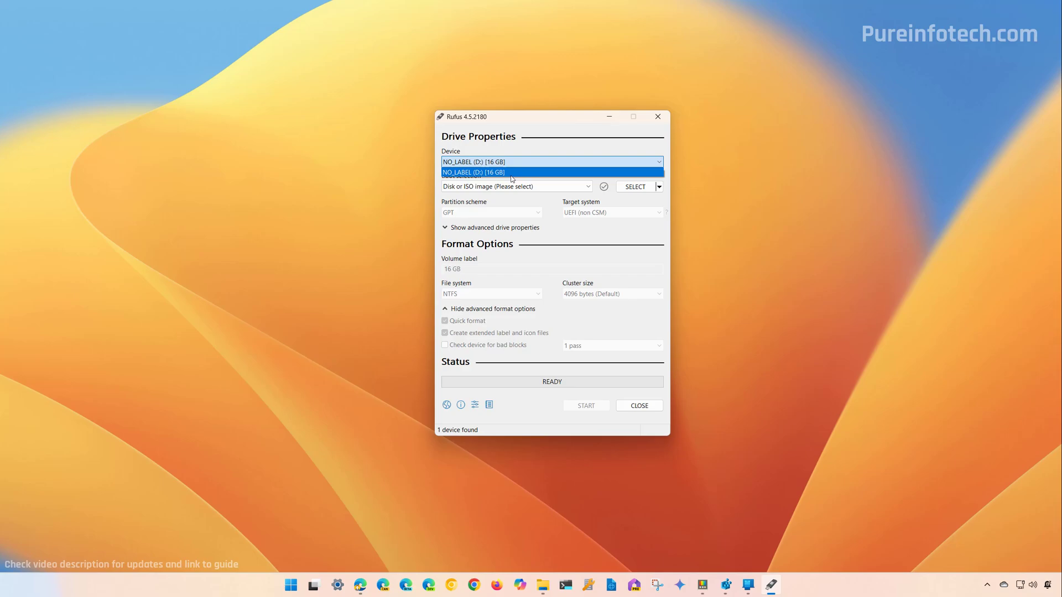
click(512, 175)
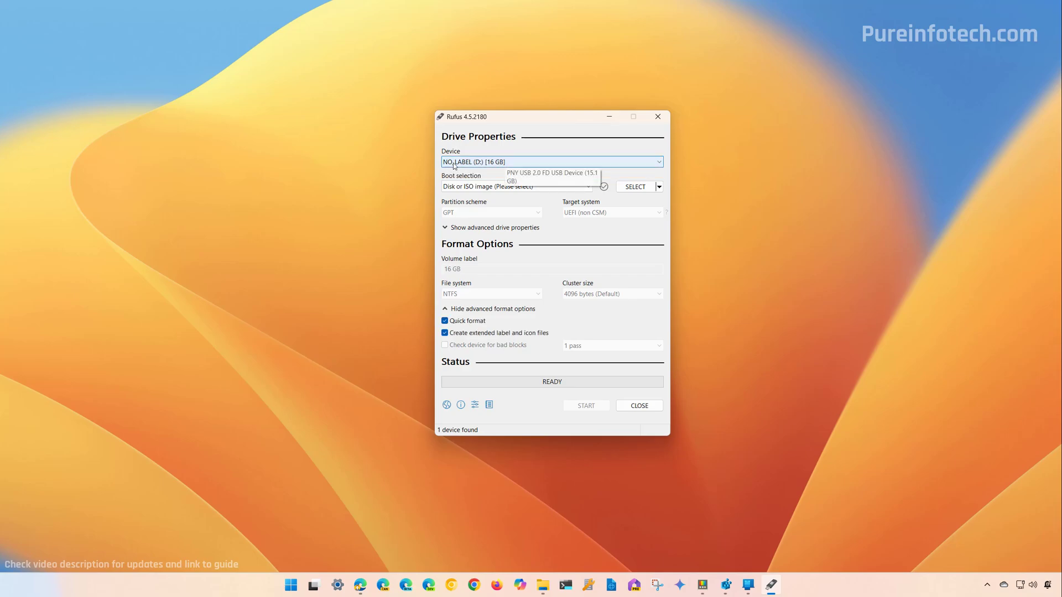
click(659, 187)
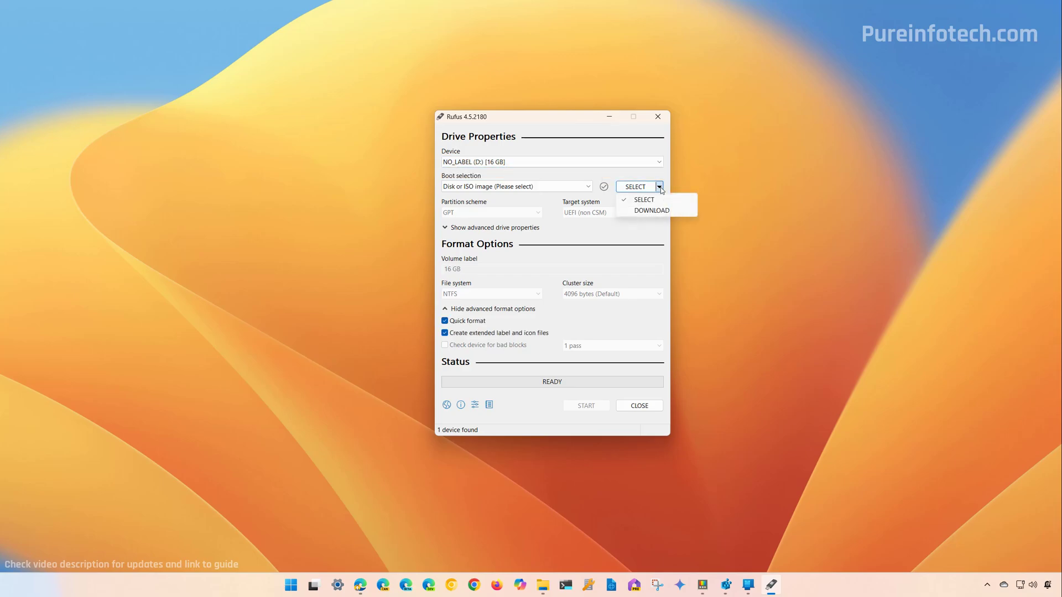
click(646, 211)
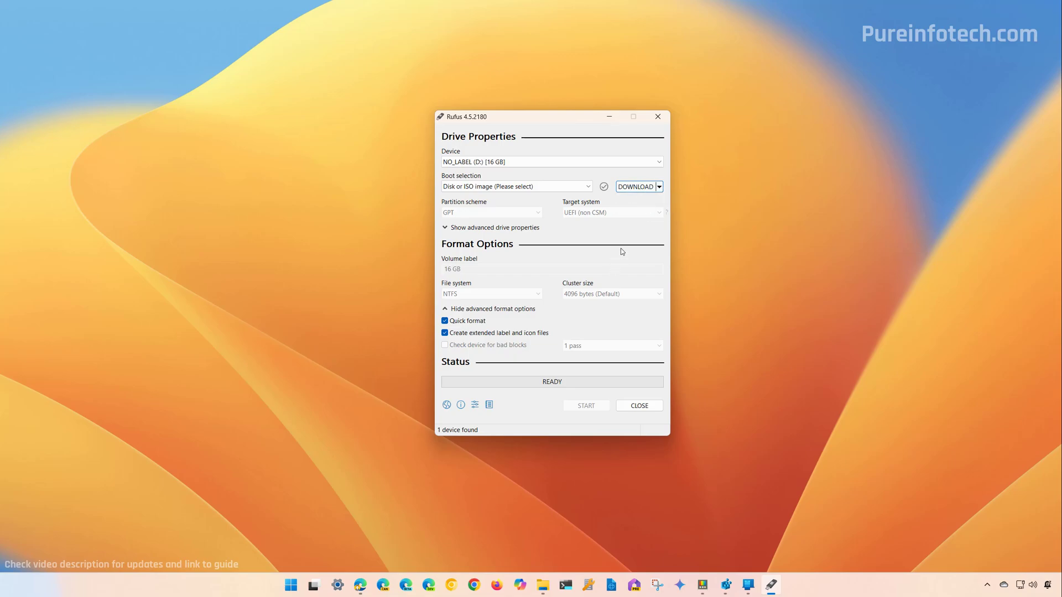
Review Rufus's update settings, leaving update checks at Daily (Default).
click(475, 405)
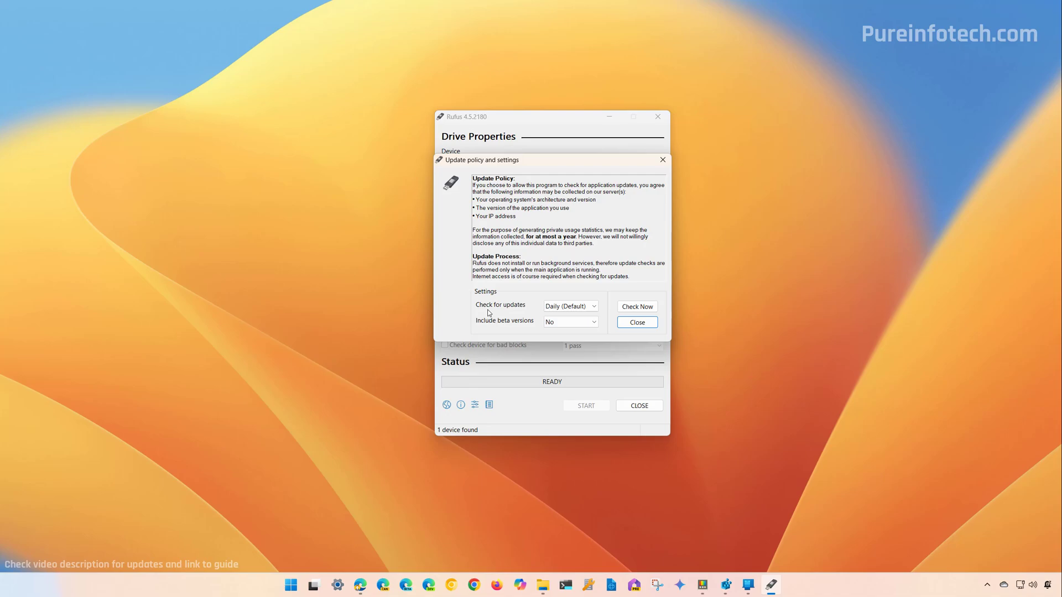
click(570, 307)
click(648, 327)
click(637, 322)
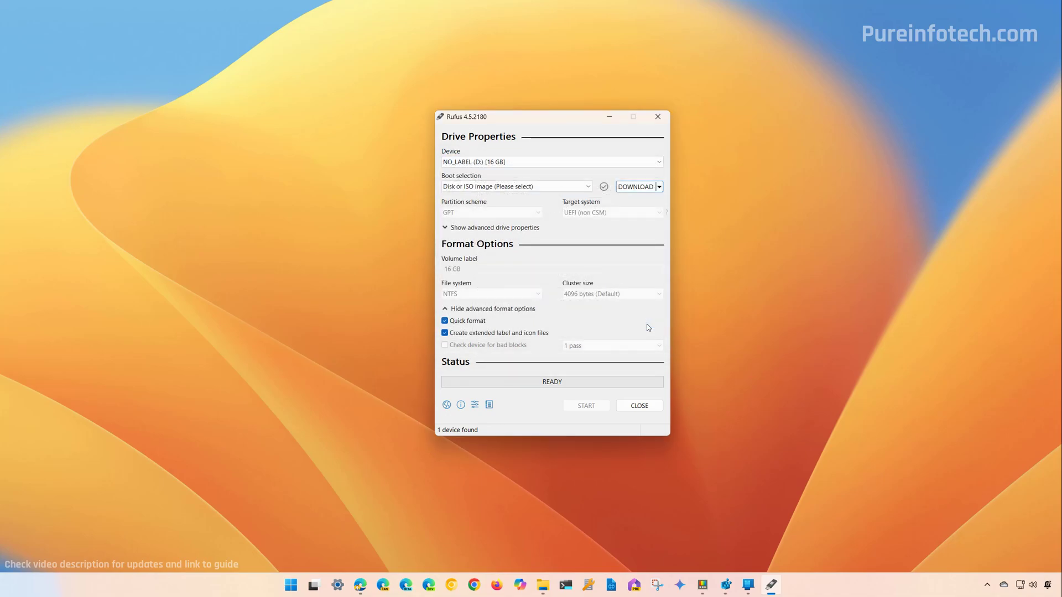
Choose Windows 11, 24H2, Home/Pro/Edu, English (United States) and x64, then start the download.
click(634, 188)
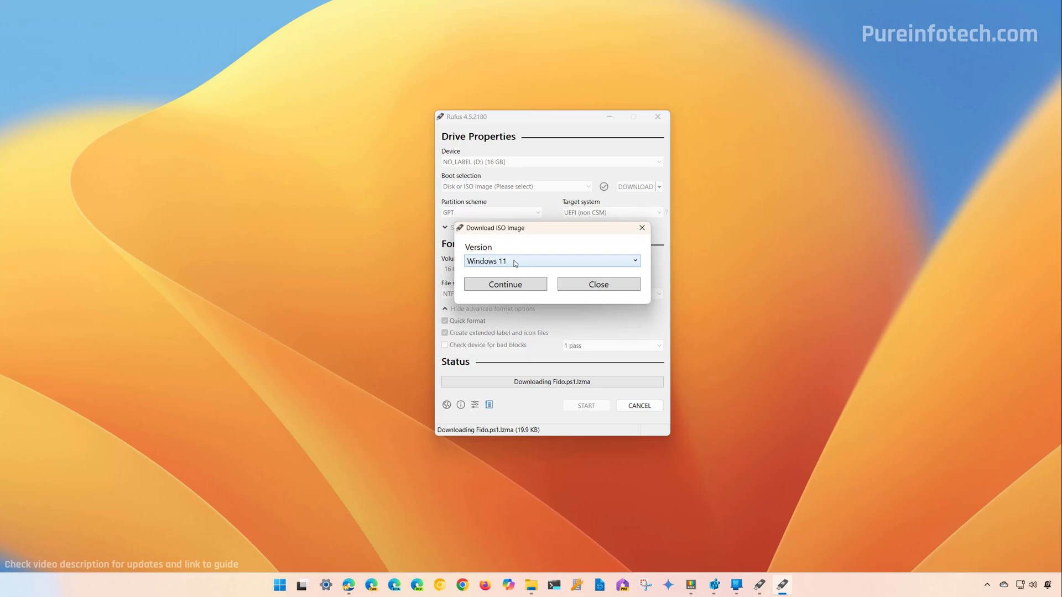
click(515, 285)
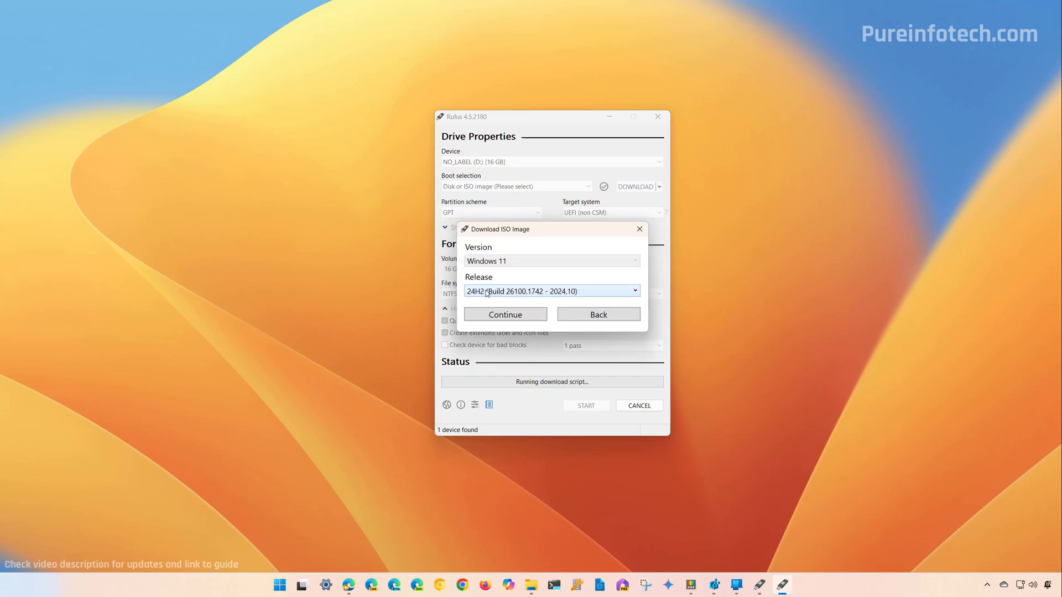
click(502, 315)
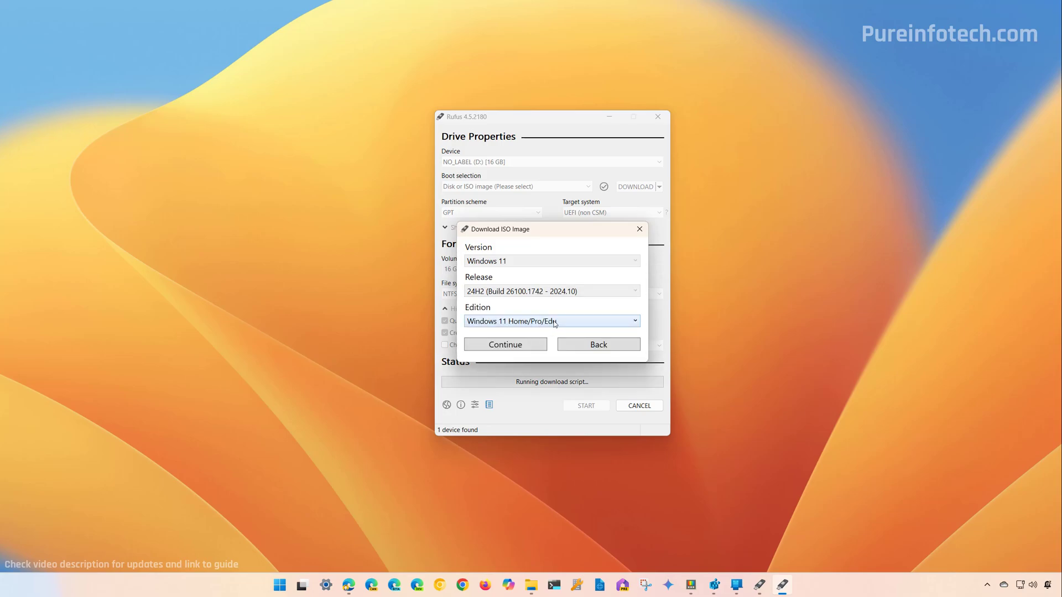
click(509, 345)
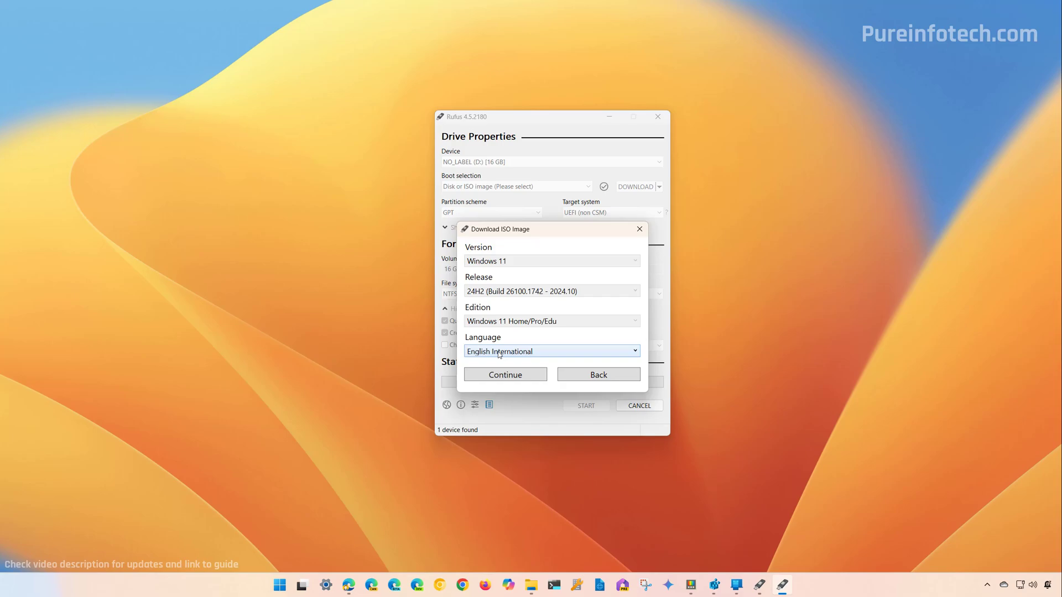
click(499, 354)
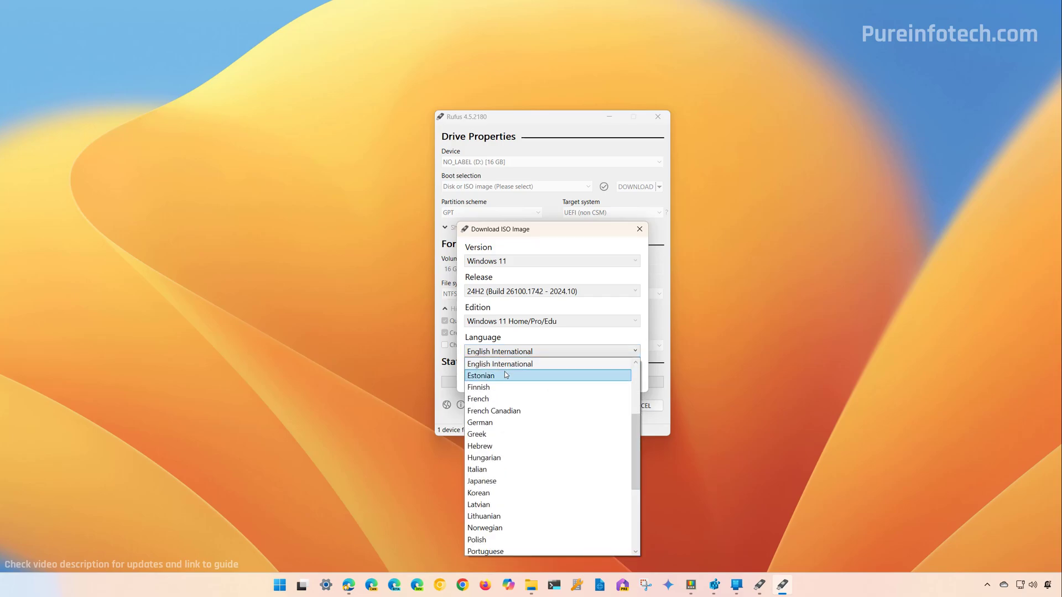
scroll(504, 371, up, 1)
click(514, 383)
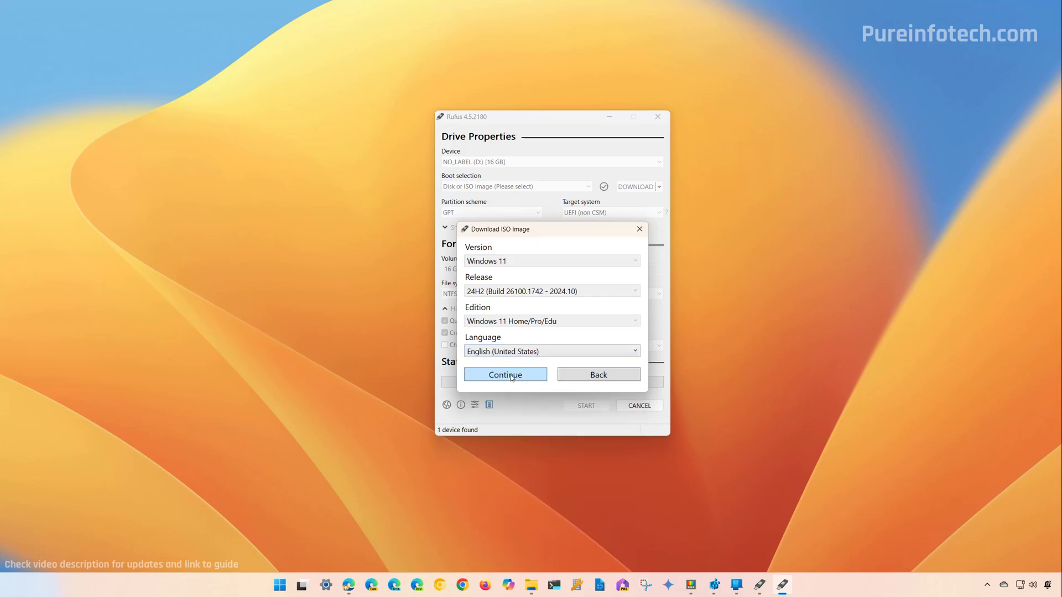
click(512, 376)
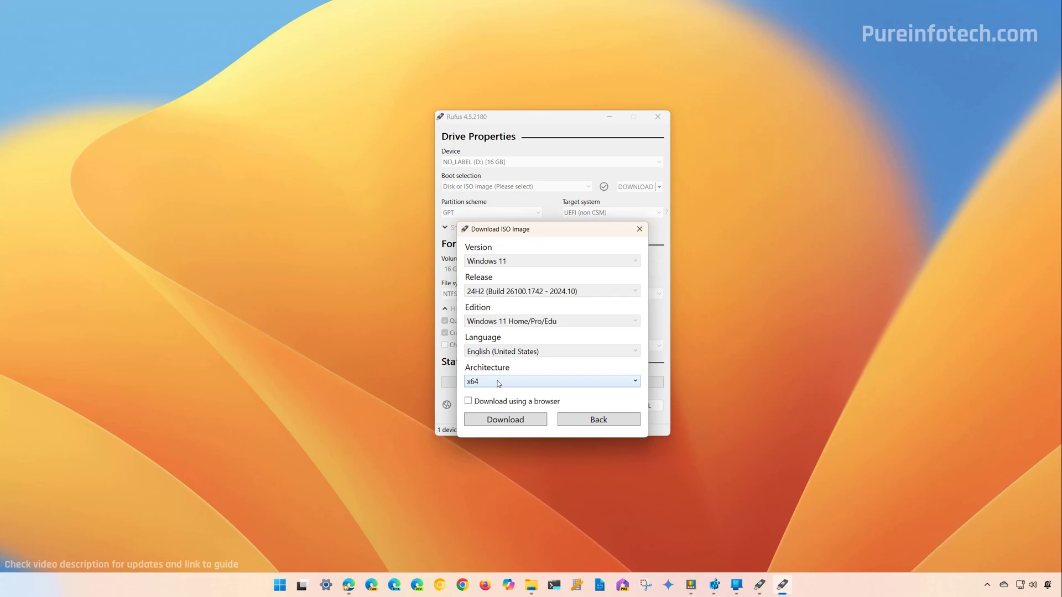
click(504, 420)
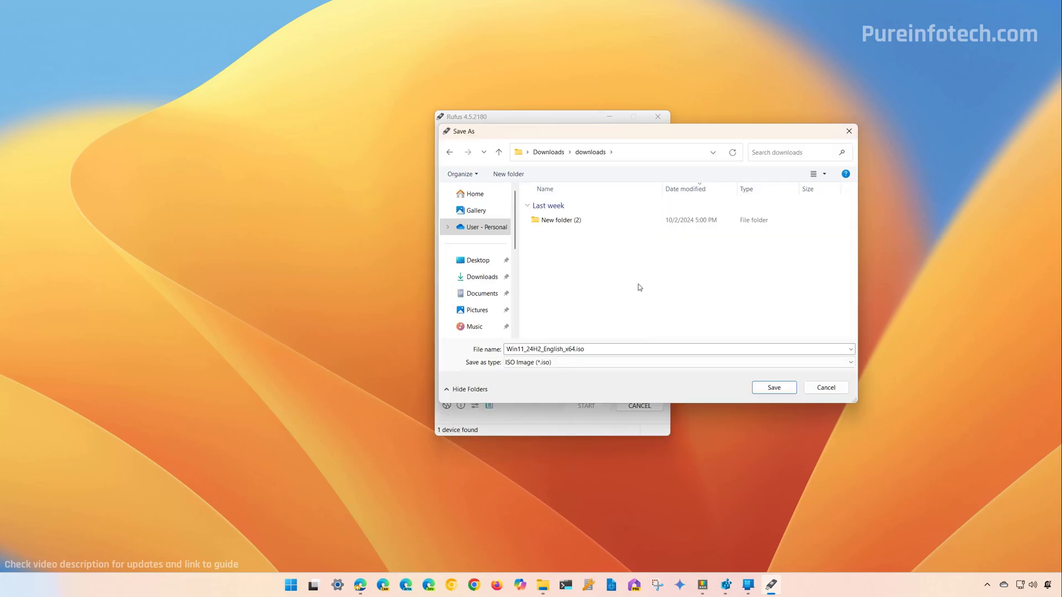
Save Win11_24H2_English_x64.iso to the downloads folder and let Rufus load it.
click(773, 389)
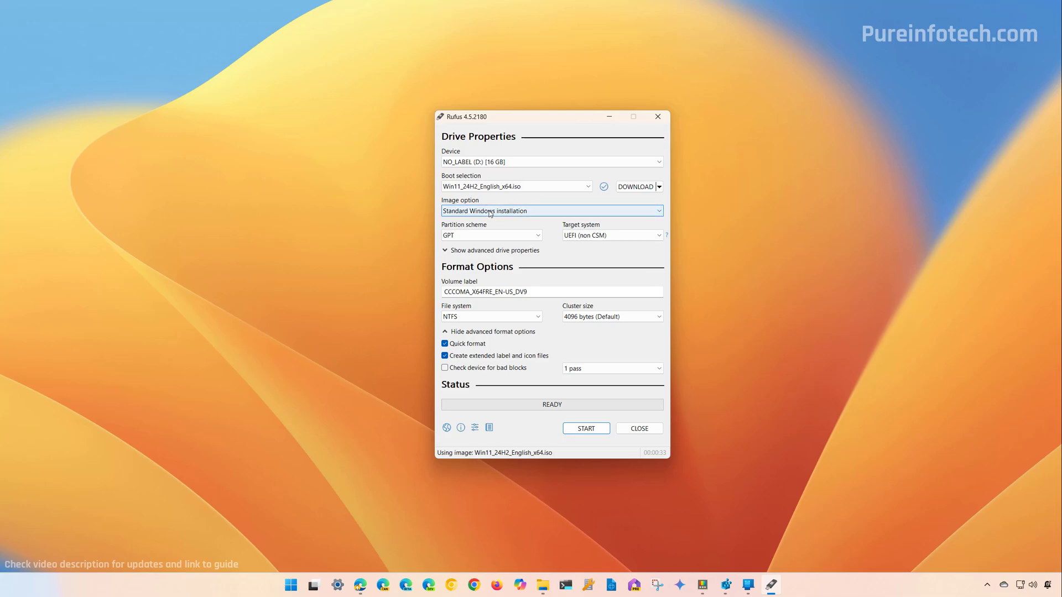
Replace the existing volume label with Win11_24H2_USB.
mouse_move(489, 215)
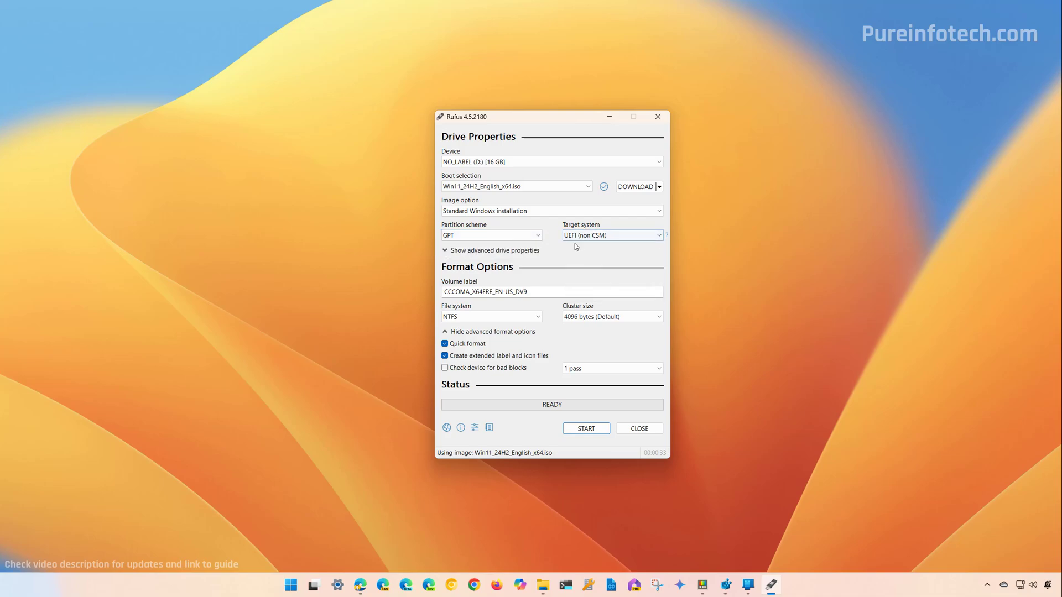
double_click(513, 292)
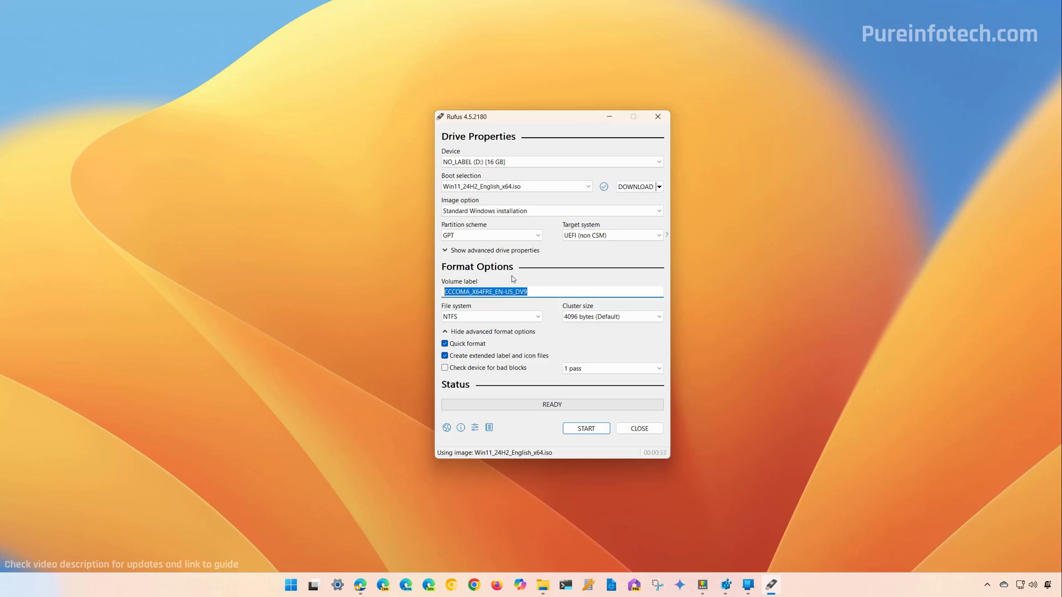
text(Windows)
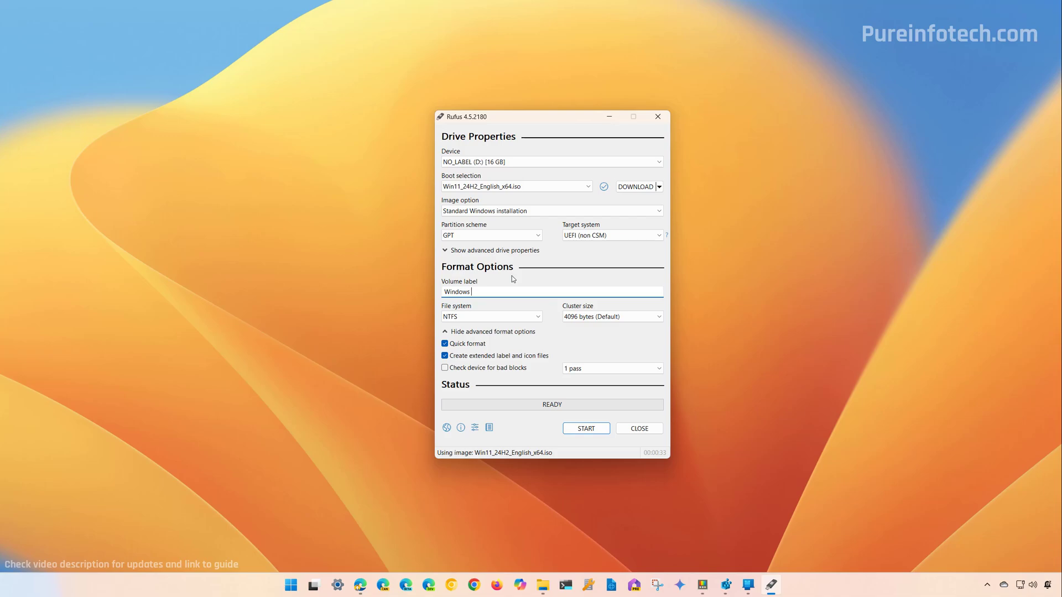
key(BackSpace)
key(BackSpace)
key(BackSpace)
key(BackSpace)
key(BackSpace)
text(11_24H2_USB)
Start drive creation with BitLocker, local account, online account and hardware-check options all unchecked.
click(587, 430)
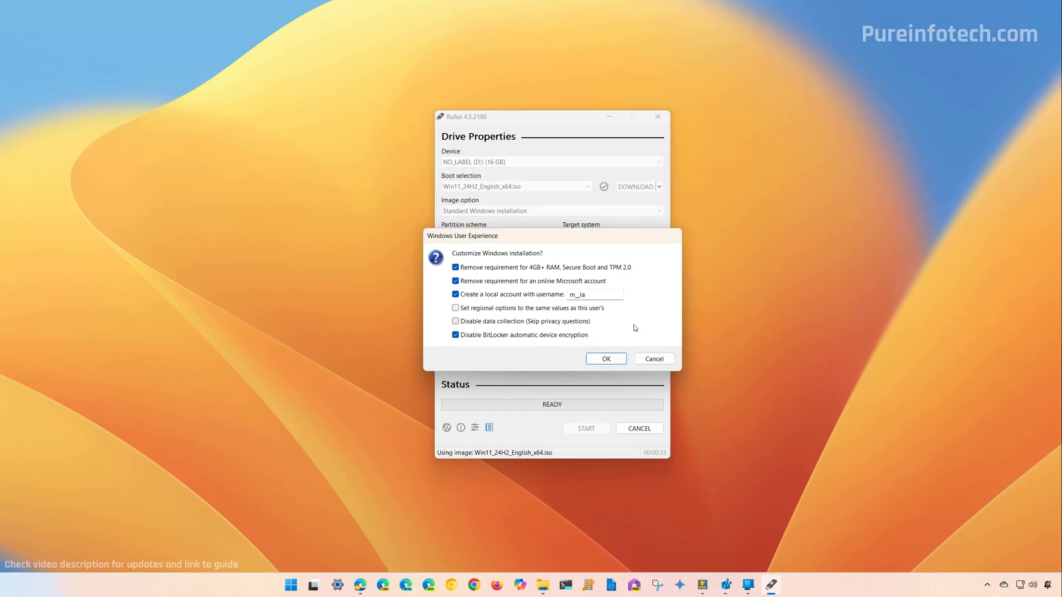
click(455, 337)
click(456, 295)
click(455, 282)
click(455, 268)
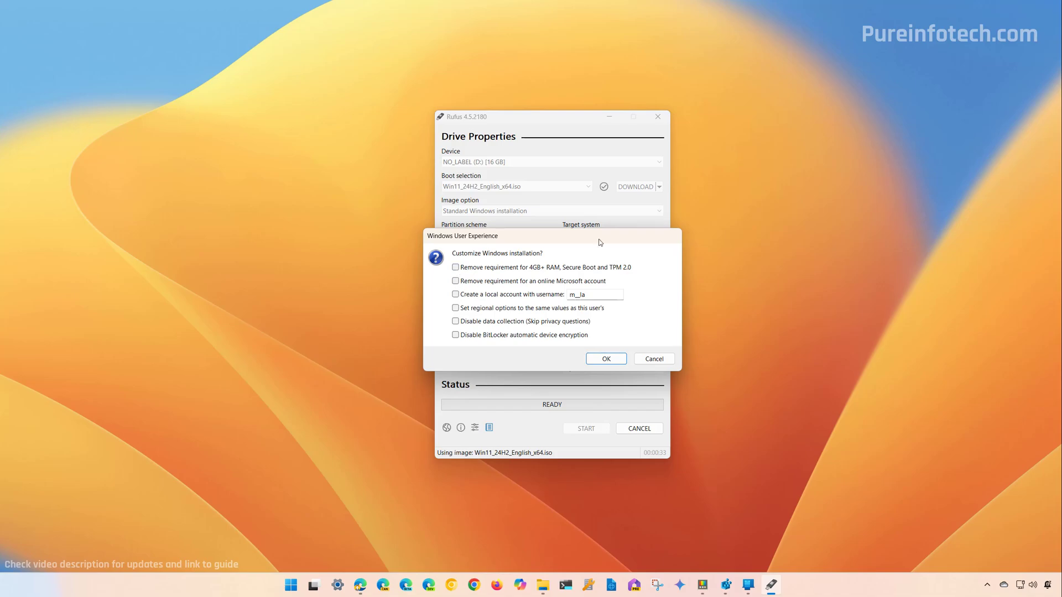
click(608, 360)
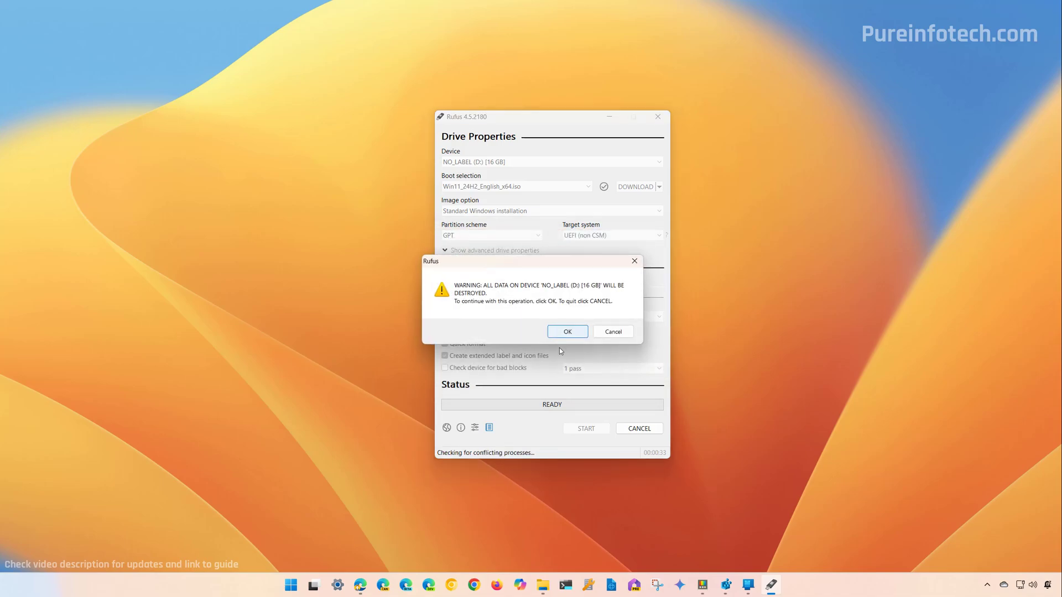
Confirm erasing the 16 GB drive and let Rufus write the Windows 11 image until READY.
click(558, 334)
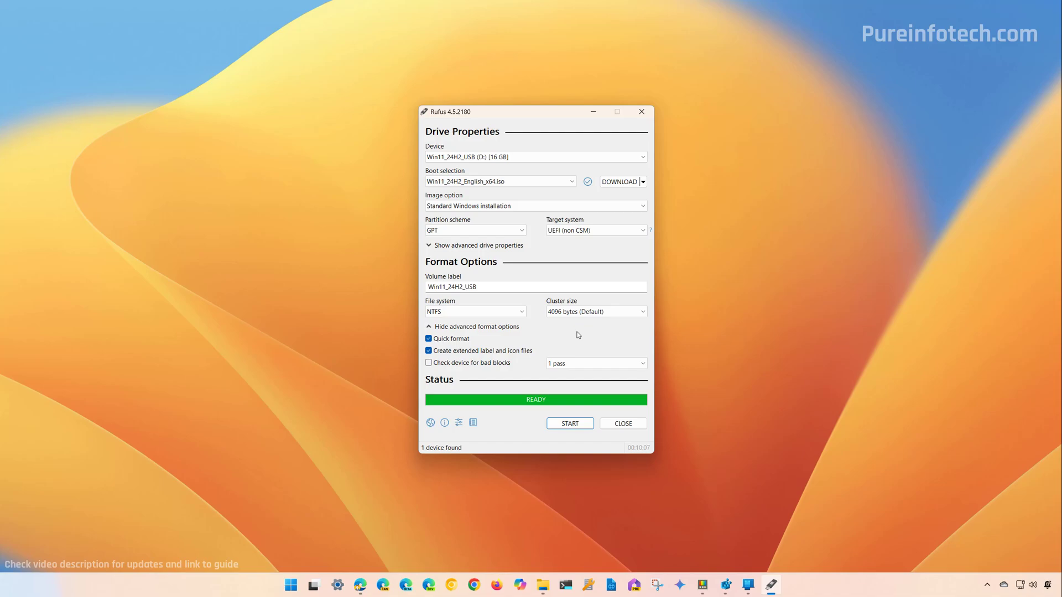
Close Rufus now that the Win11_24H2_USB drive is finished.
click(630, 426)
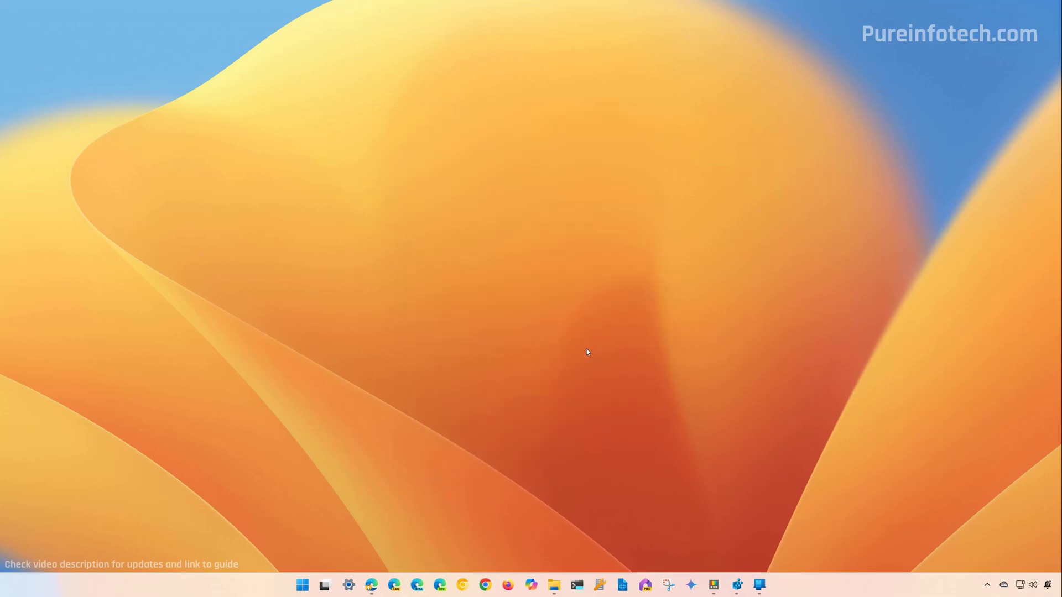